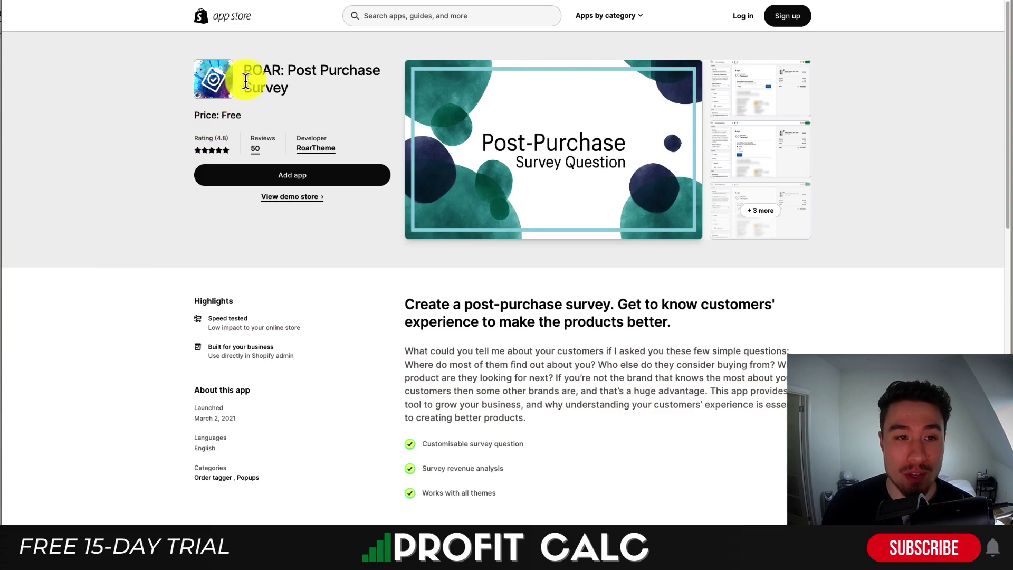
left_click_drag(251, 73, 314, 87)
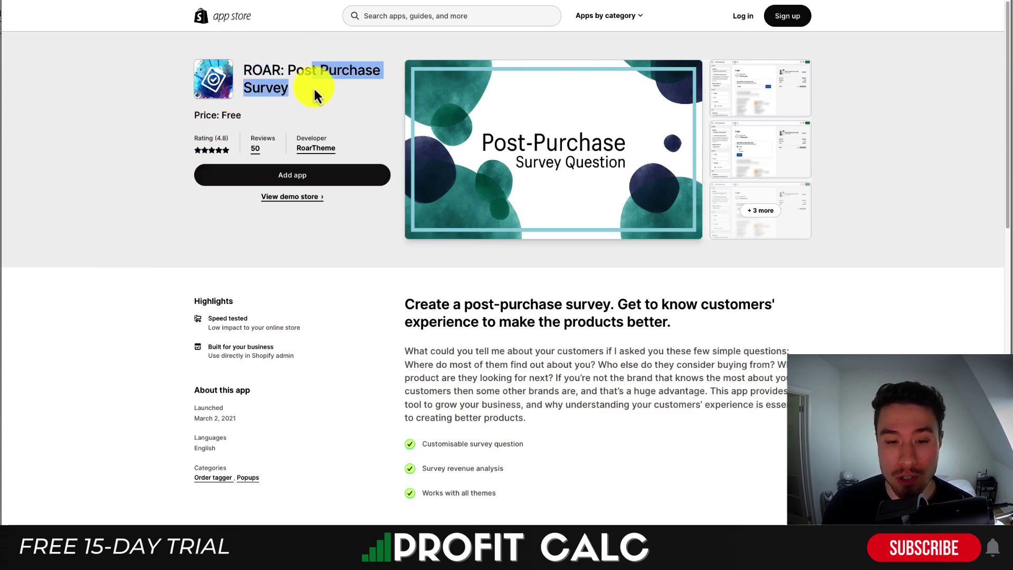
scroll(462, 319, "down", 3)
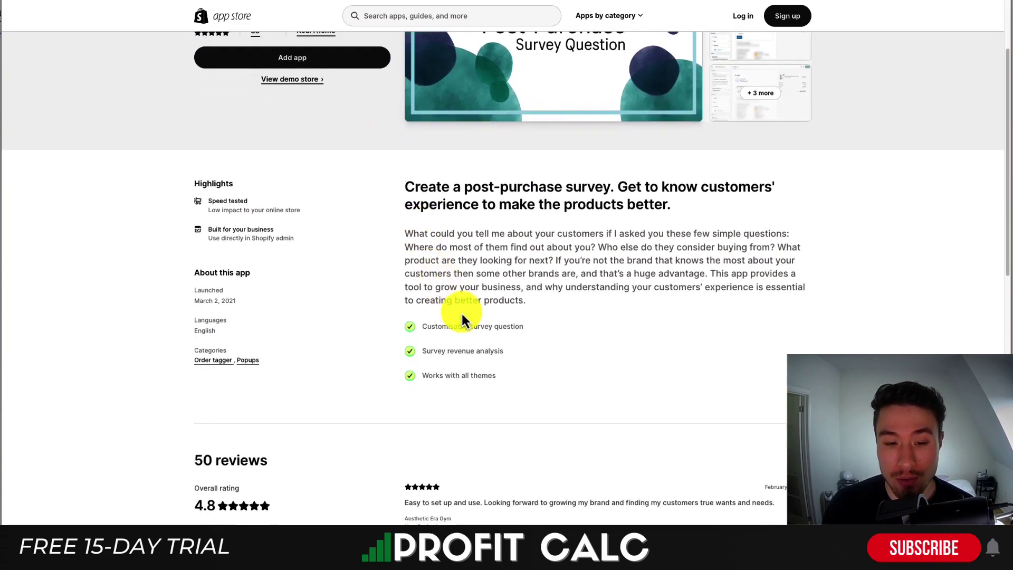
scroll(429, 227, "up", 3)
left_click(429, 227)
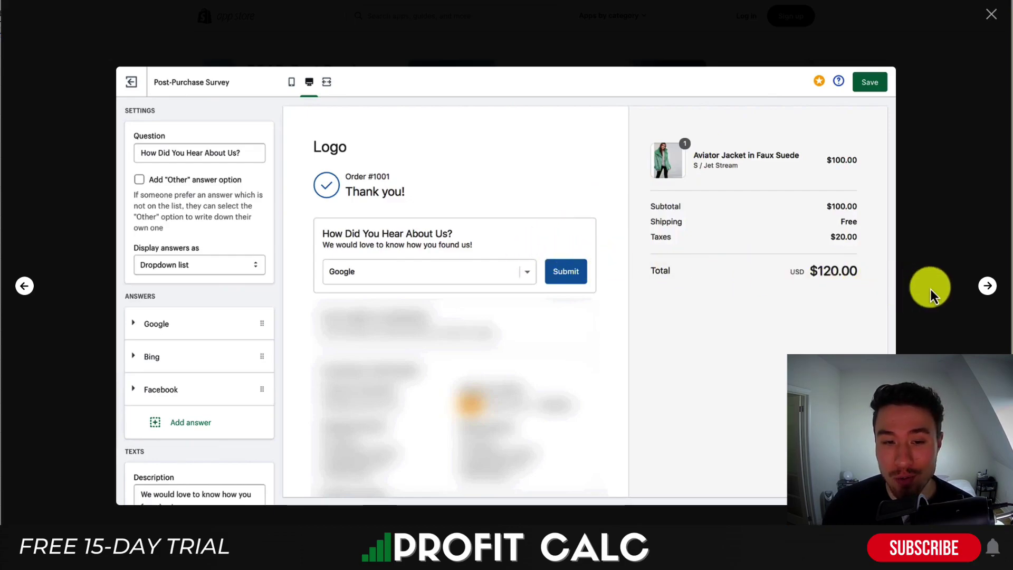
left_click(988, 295)
left_click(989, 295)
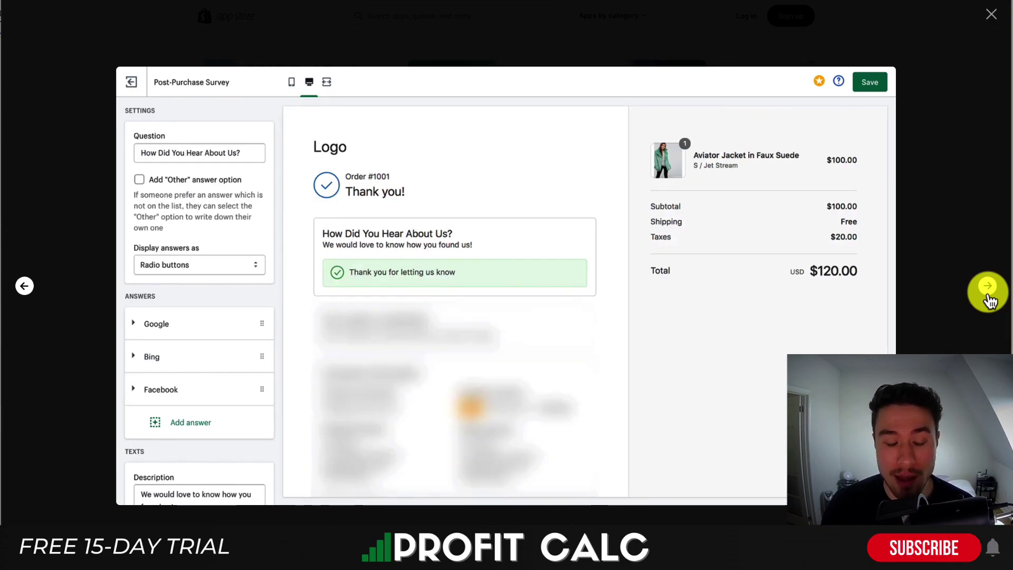
left_click(988, 295)
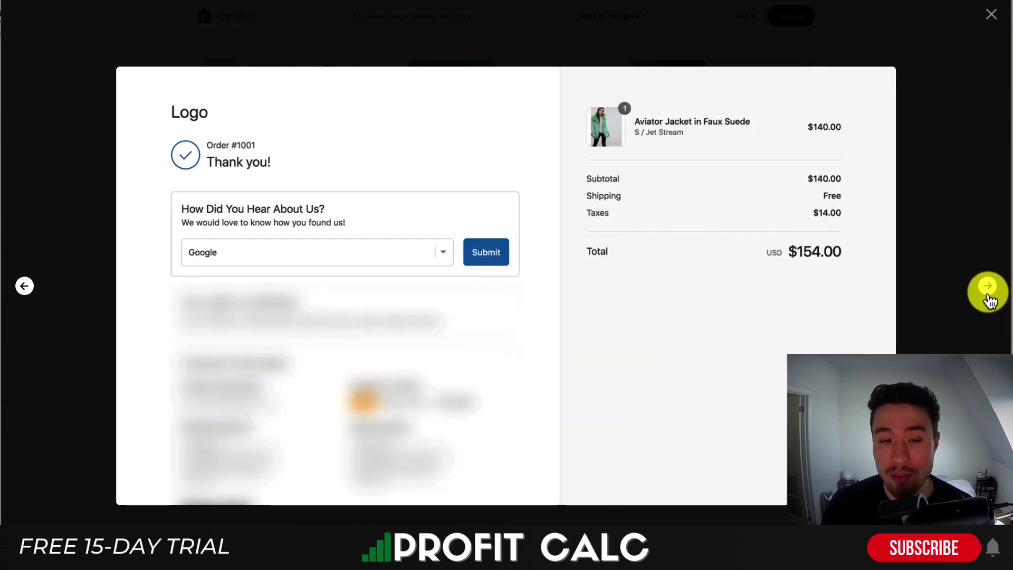
left_click(991, 15)
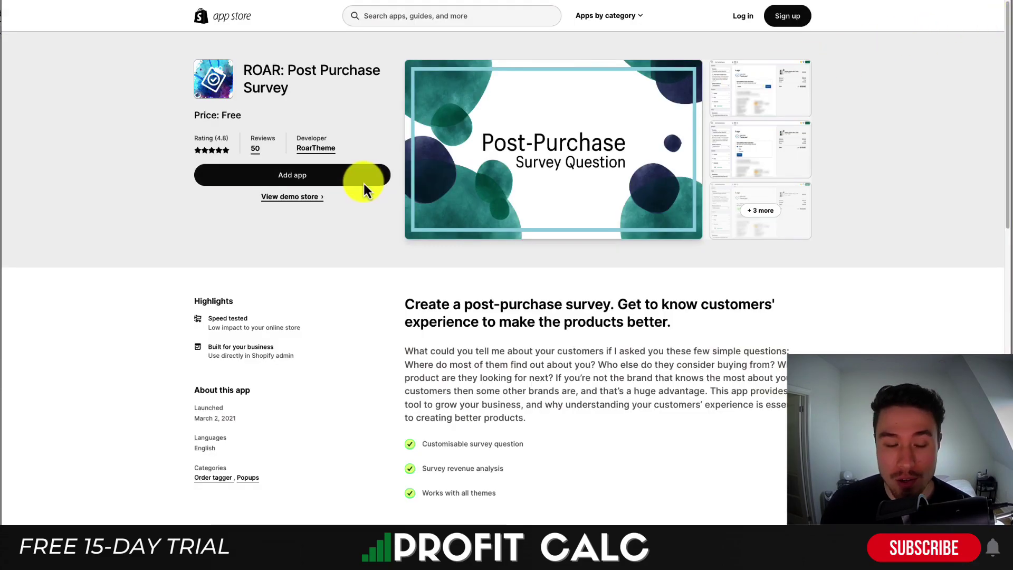
Step: Install the ROAR: Post Purchase Survey app in the store and open its customisation editor
left_click(316, 183)
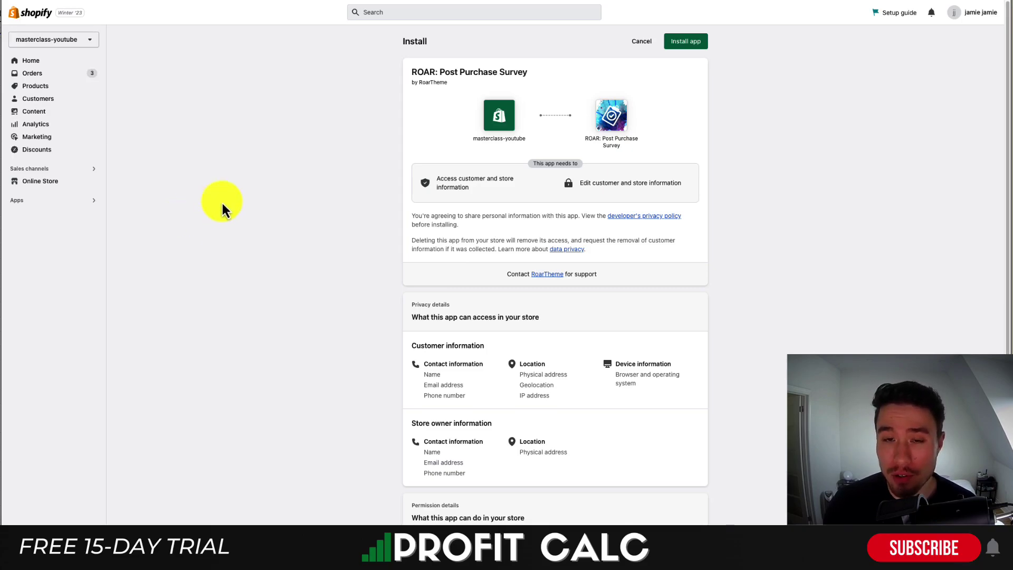
left_click(686, 42)
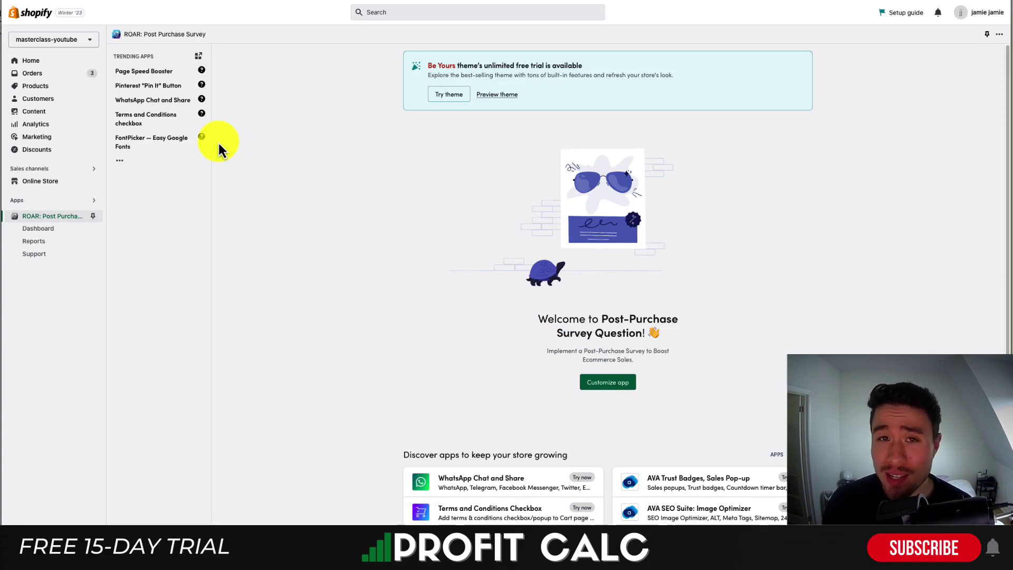
left_click(618, 393)
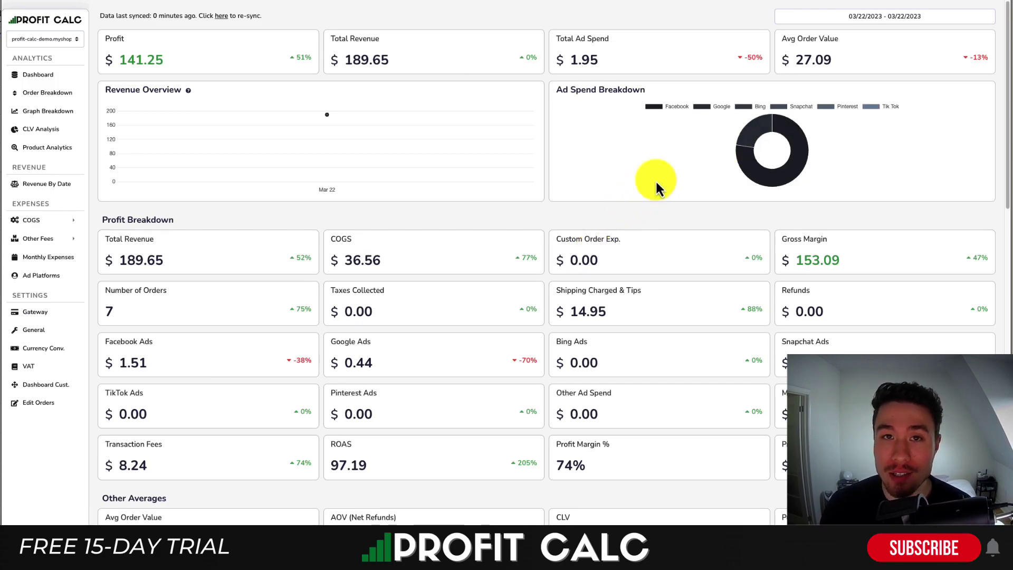
Step: Switch the Profit Calc dashboard to the last 7 days (03/16/2023 – 03/22/2023)
left_click(876, 16)
left_click(948, 65)
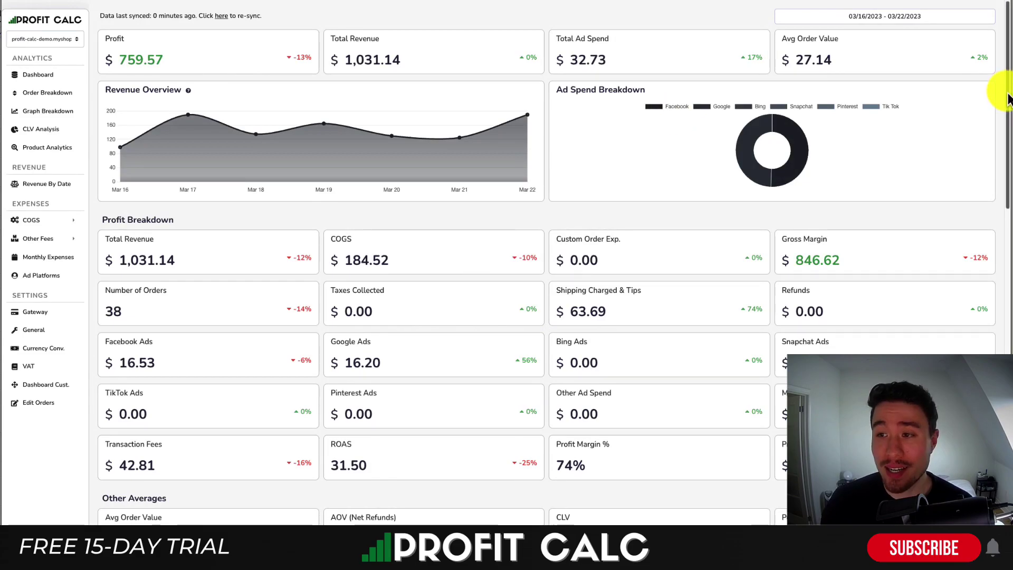
mouse_move(994, 92)
left_mouse_down()
mouse_move(1009, 201)
mouse_move(1009, 456)
mouse_move(1010, 79)
left_mouse_up()
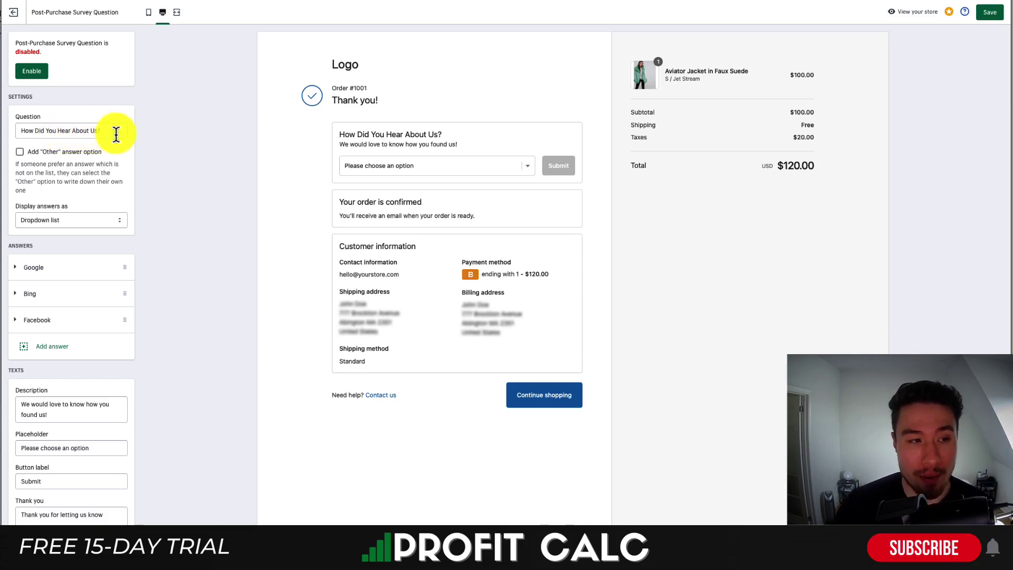
Step: Review the 'How Did You Hear About Us?' question text and the Google answer's settings
left_click_drag(115, 132, 11, 126)
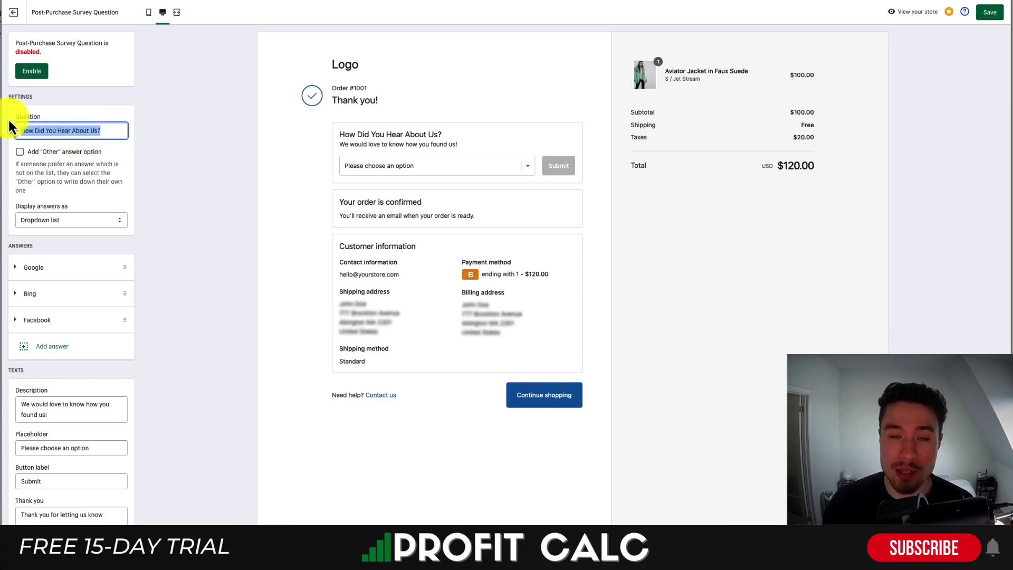
left_click(113, 130)
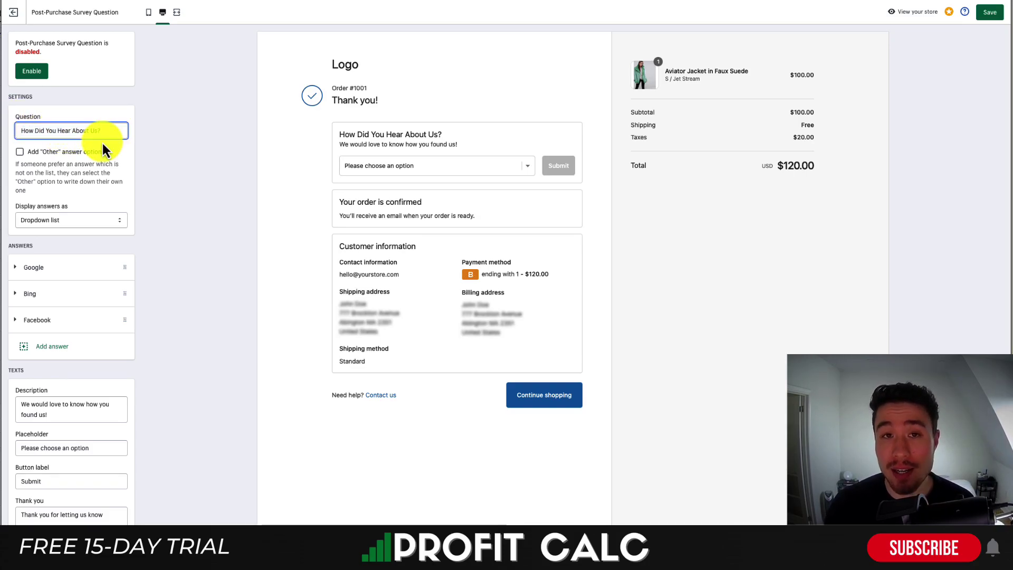
left_click(72, 267)
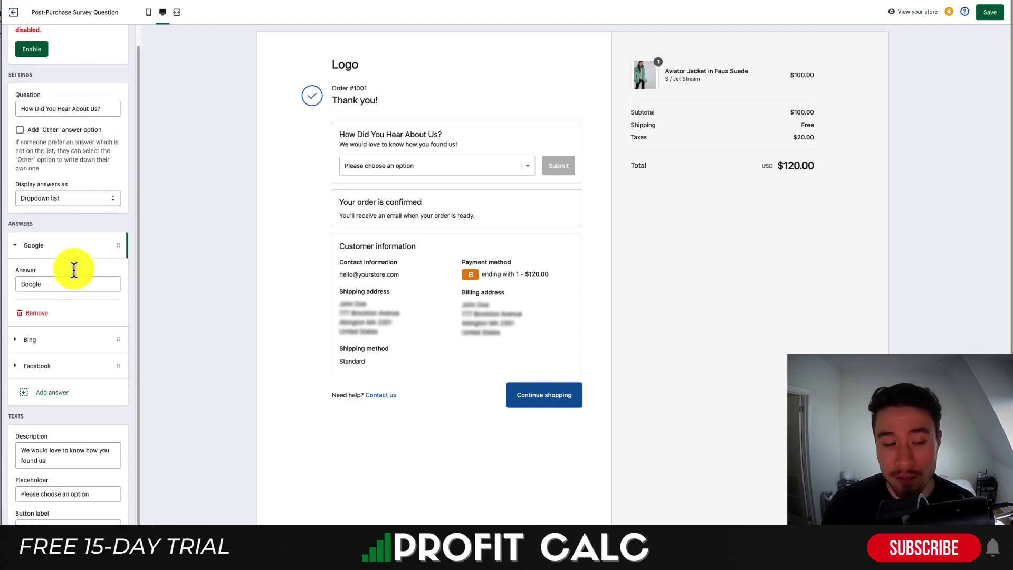
scroll(63, 253, "down", 1)
left_click(49, 233)
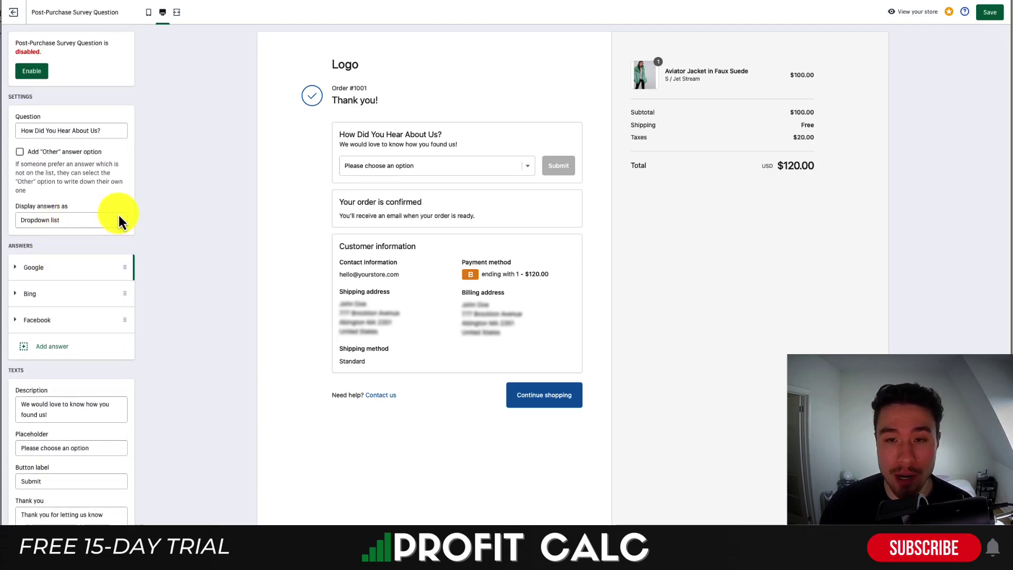
left_click(95, 131)
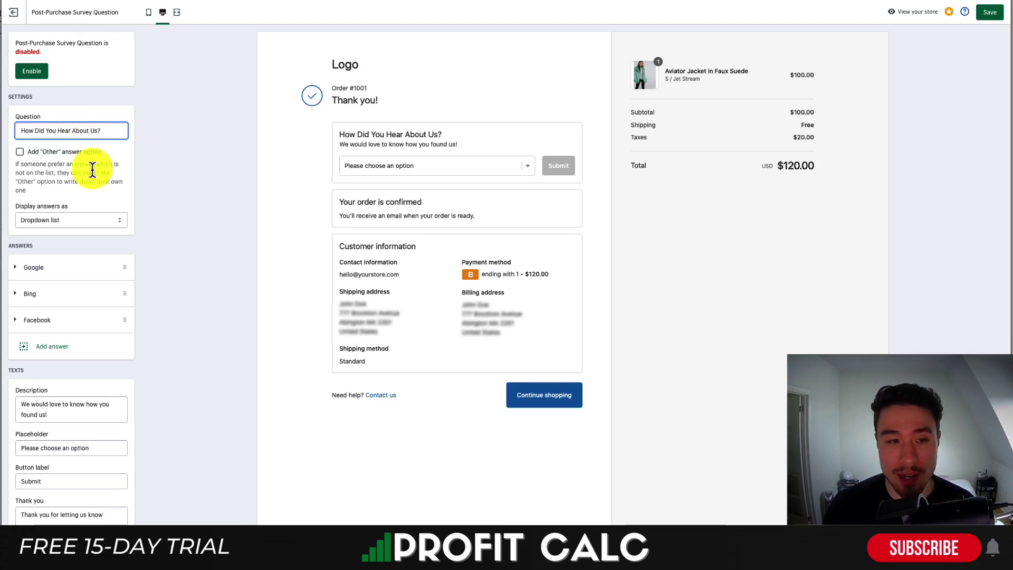
Step: Turn on the Other answer option, keeping its label as 'Other'
left_click(20, 152)
left_click(64, 220)
left_click(74, 184)
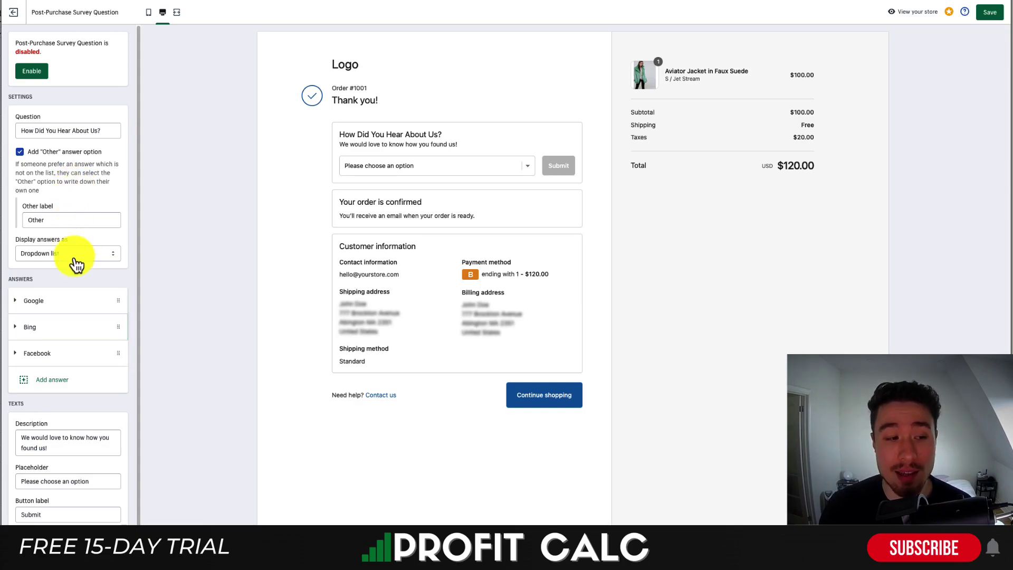
scroll(74, 411, "down", 1)
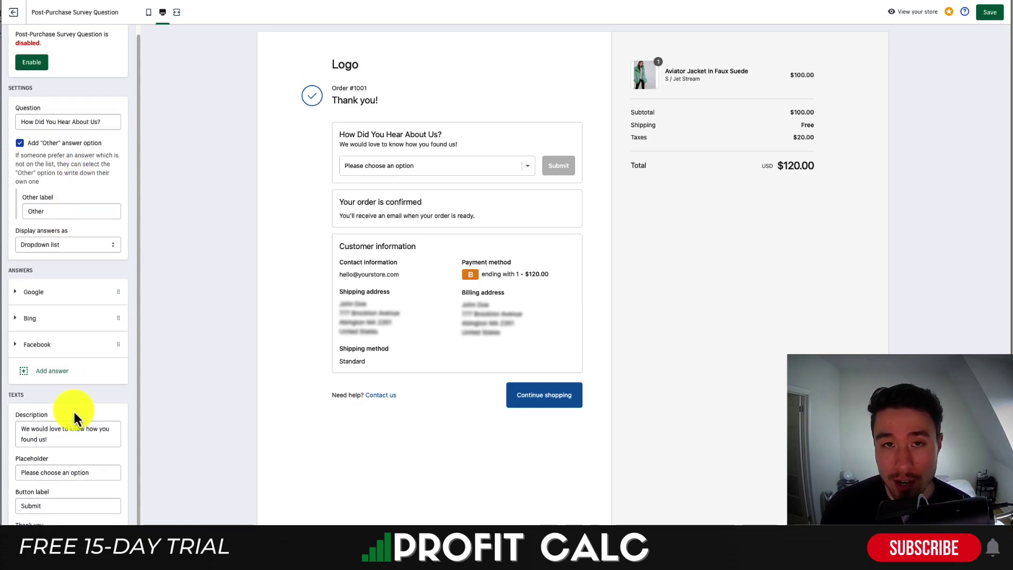
Step: Keep answers displayed as a Dropdown list and test the dropdown in the preview
left_click(46, 246)
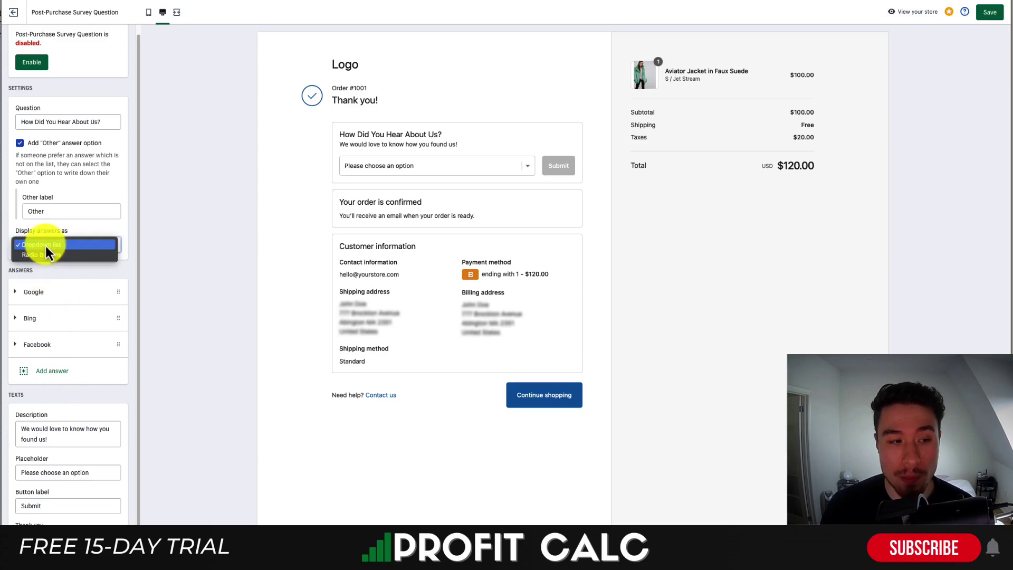
left_click(64, 275)
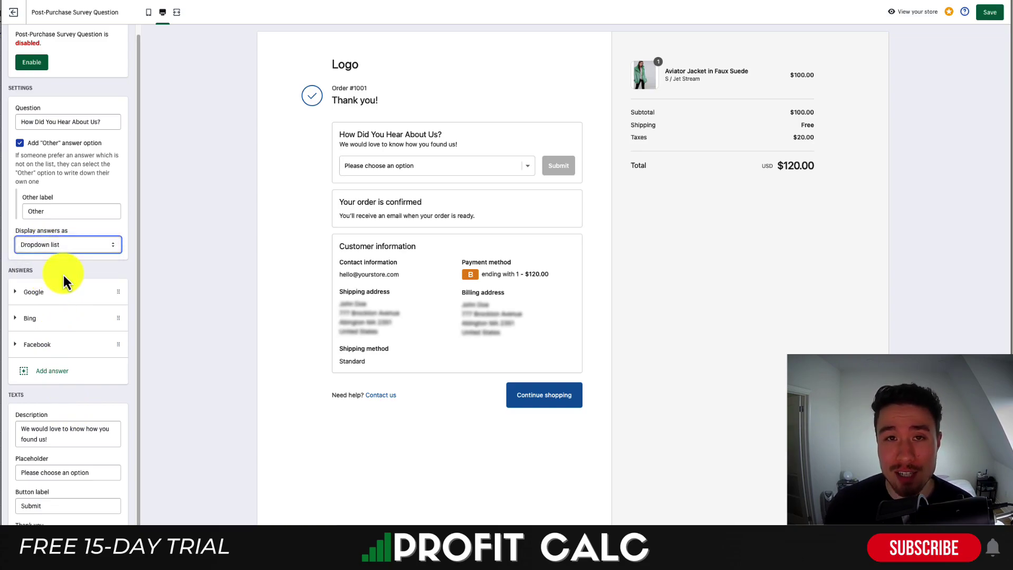
left_click(430, 191)
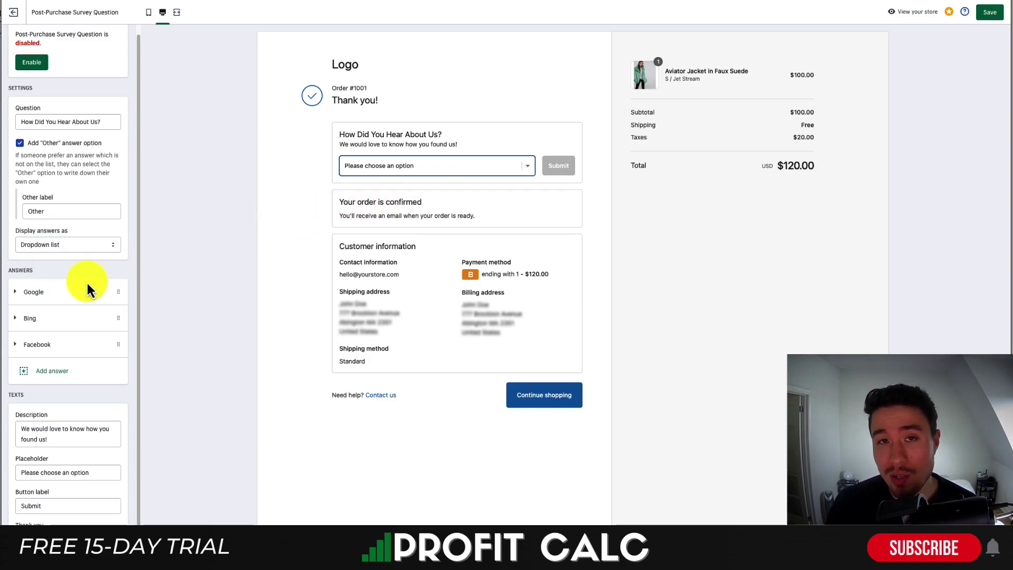
left_click(68, 267)
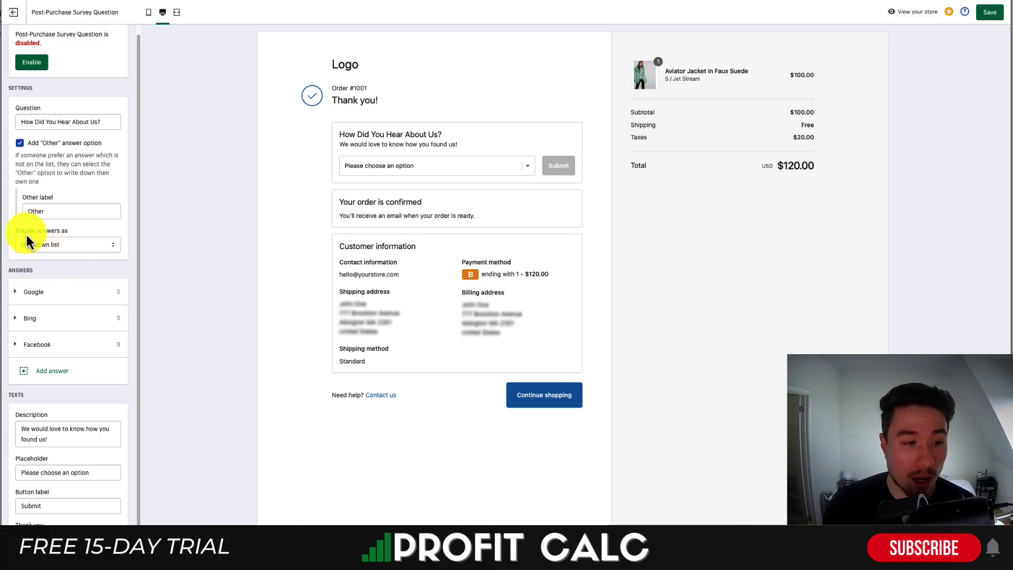
Step: Display answers as radio buttons, add Tik Tok and Snapchat, and move Tik Tok second
left_click(60, 244)
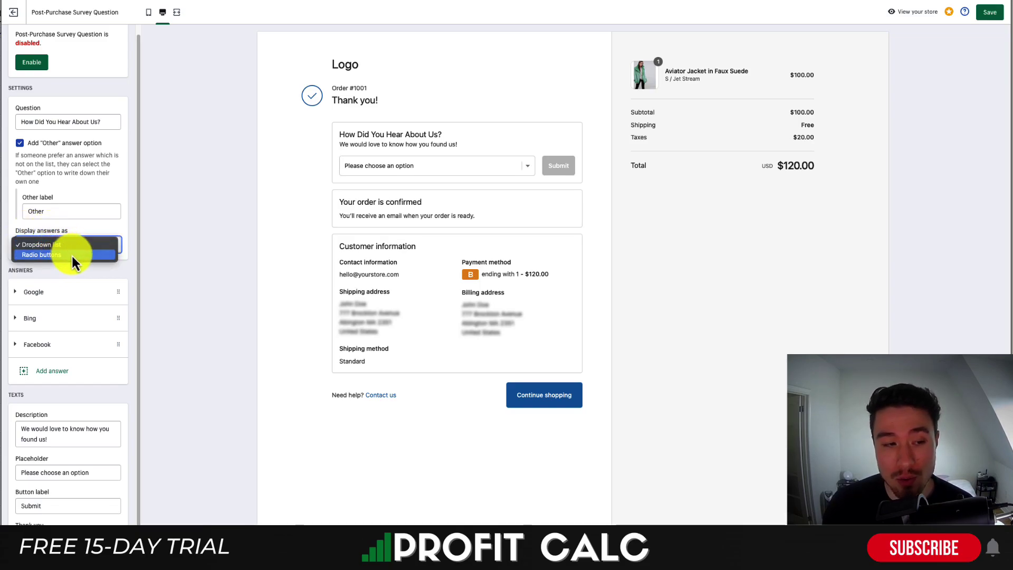
left_click(72, 254)
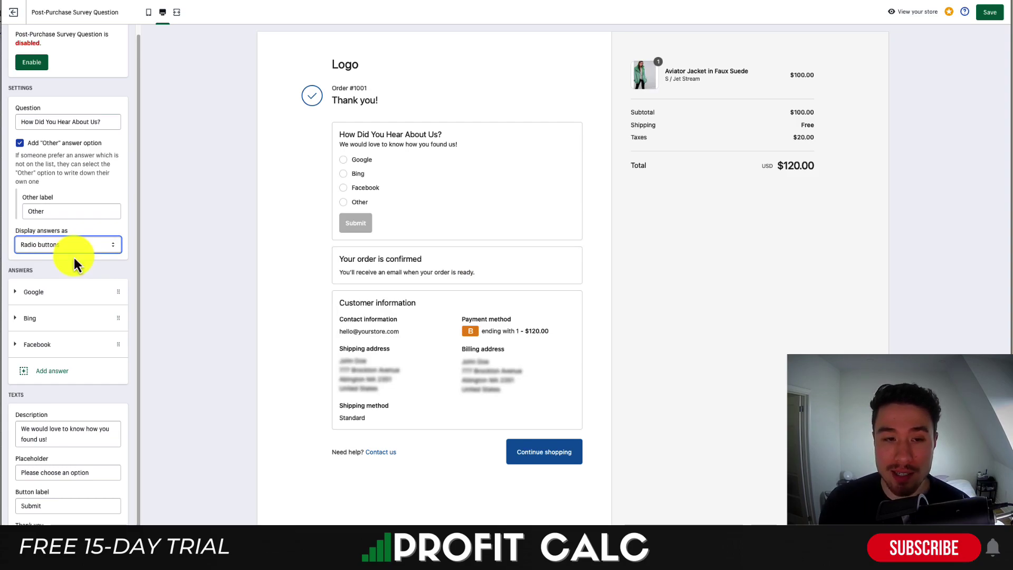
left_click(66, 375)
type("Ti")
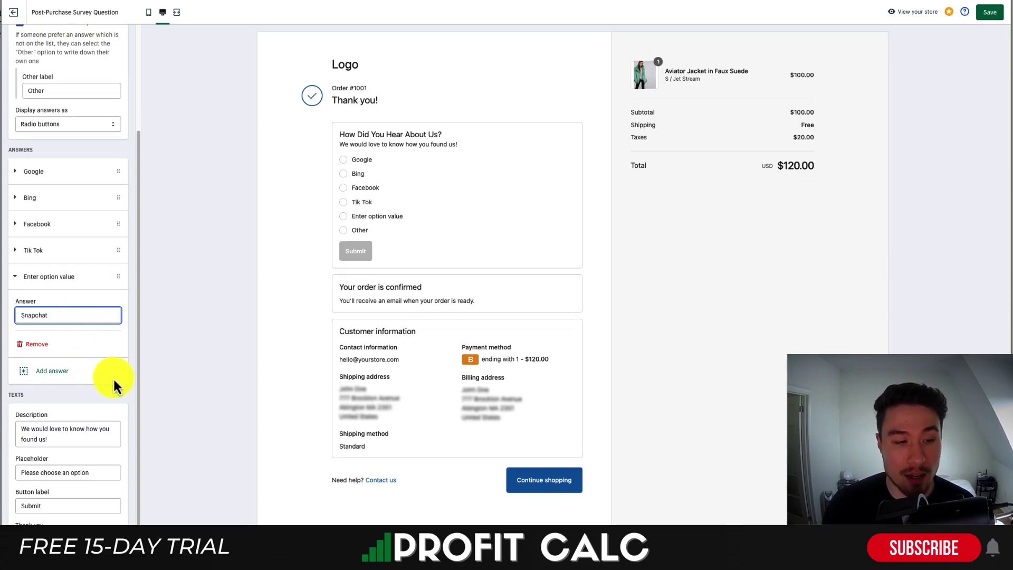
left_click(123, 393)
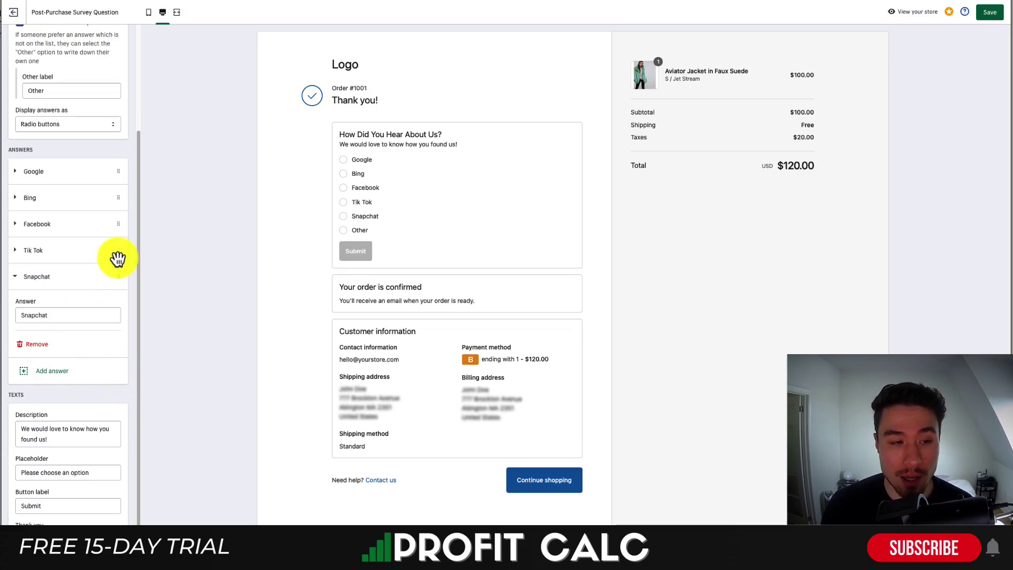
left_click_drag(117, 253, 118, 285)
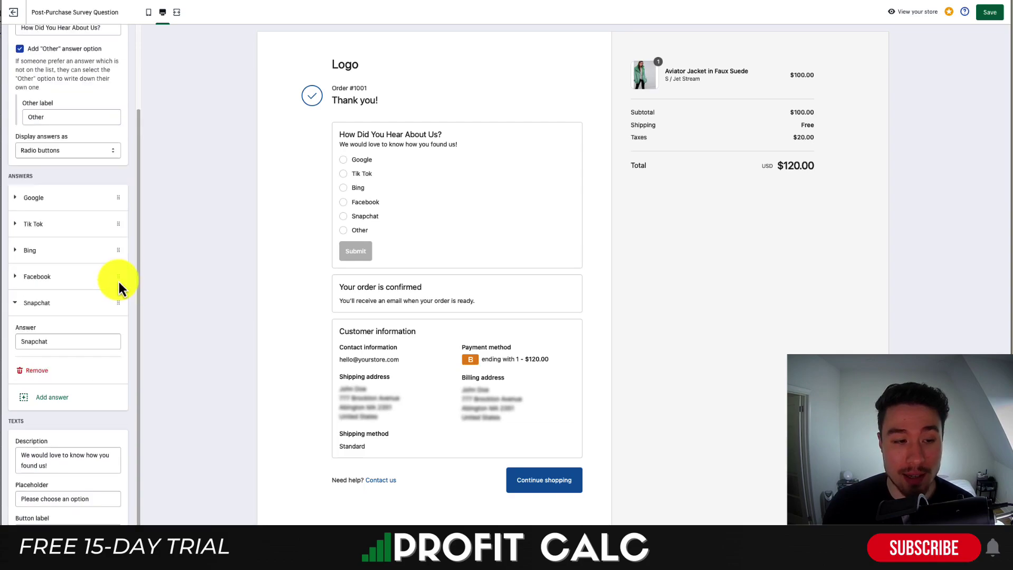
scroll(106, 322, "down", 1)
left_click_drag(51, 440, 1, 393)
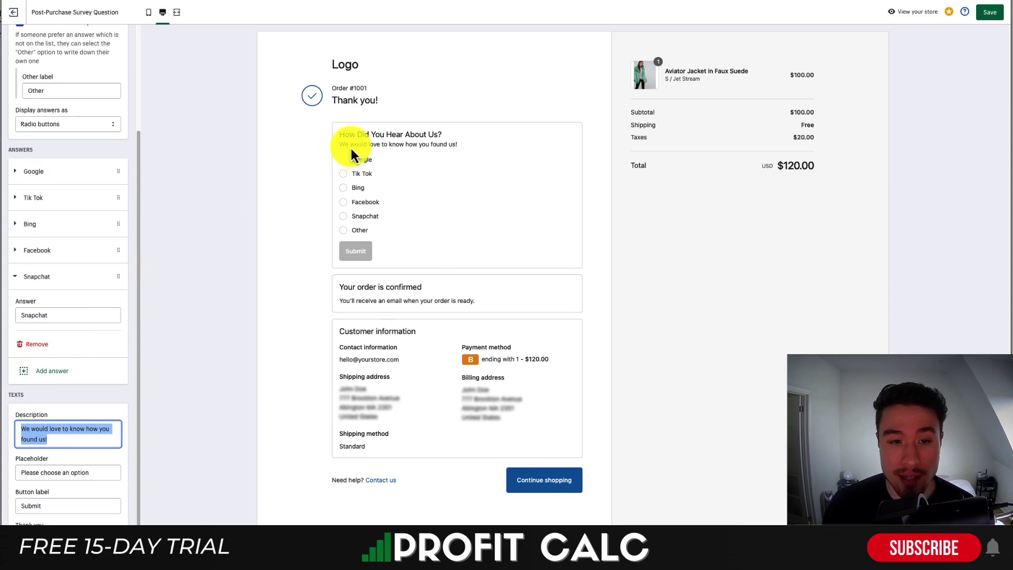
Step: Delete the survey's description line so no description shows
left_click(364, 140)
left_click_drag(373, 135, 408, 149)
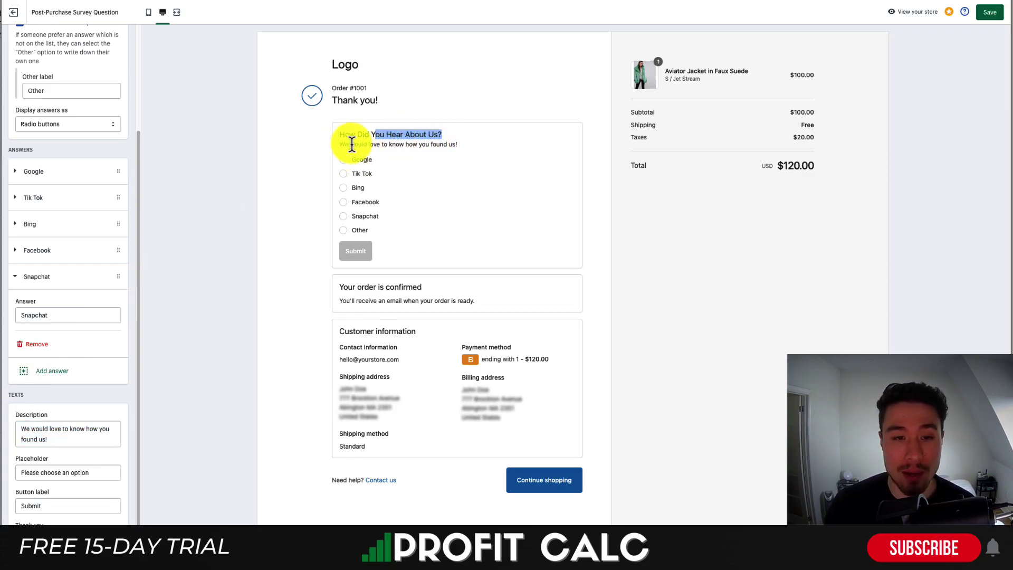
left_click_drag(349, 144, 474, 155)
triple_click(68, 434)
key("BackSpace")
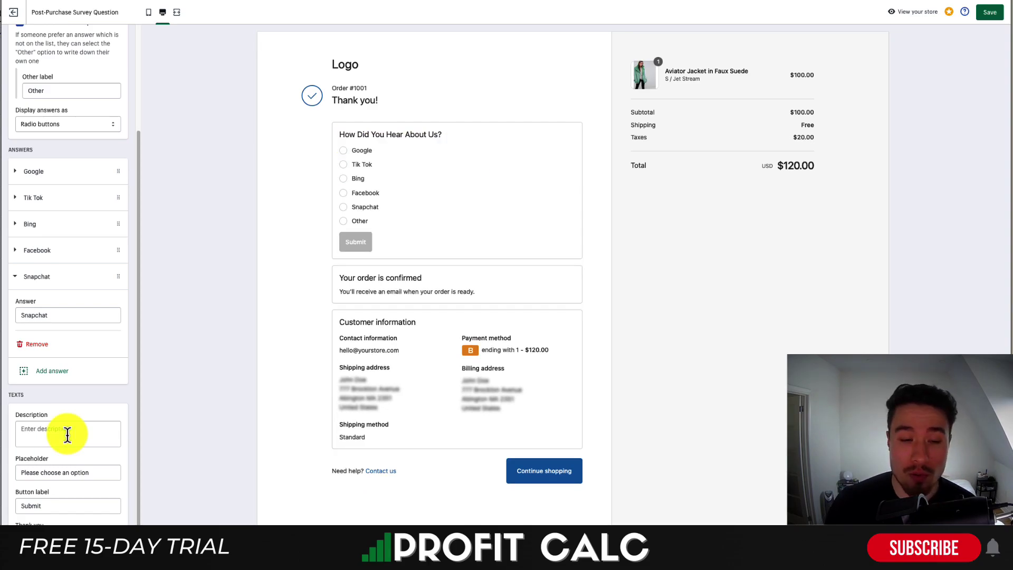
Step: Save the survey changes and enable the question
triple_click(30, 505)
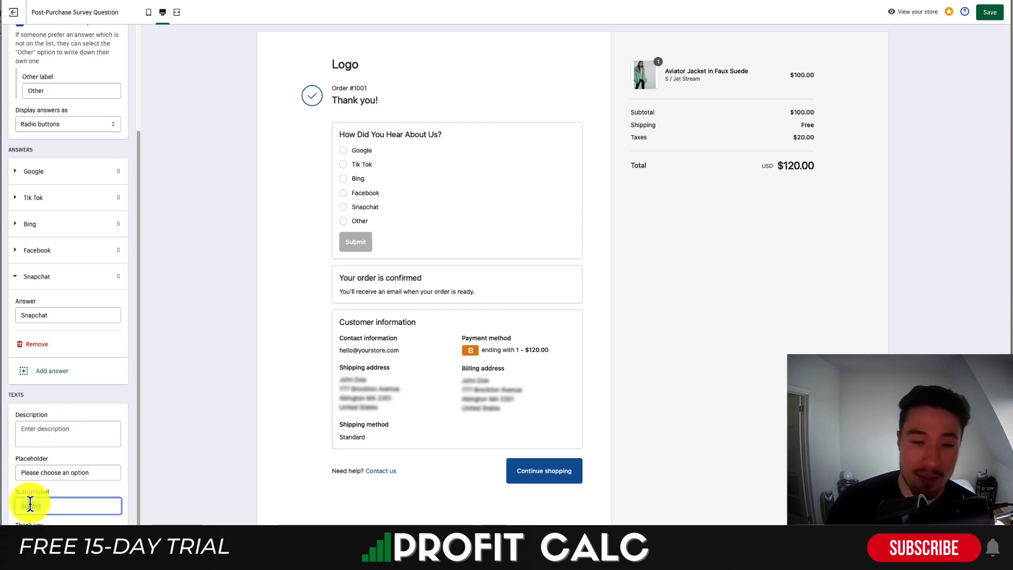
left_click(990, 11)
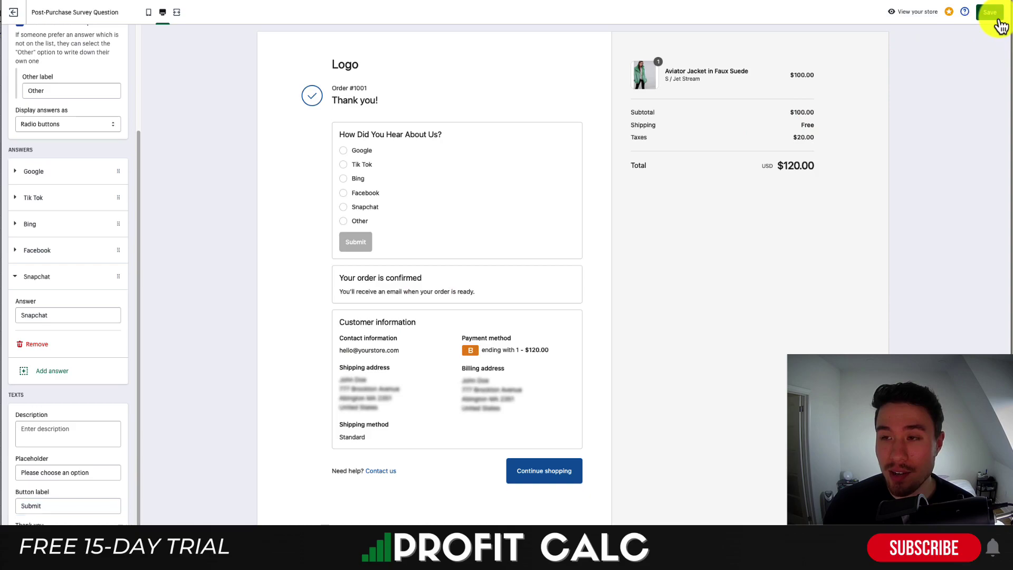
scroll(86, 237, "up", 3)
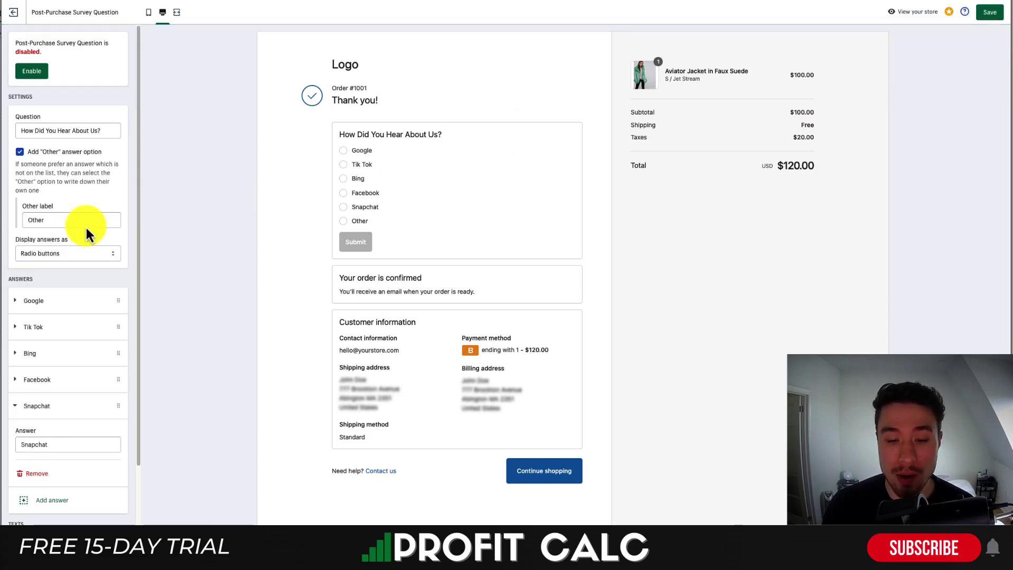
left_click(31, 71)
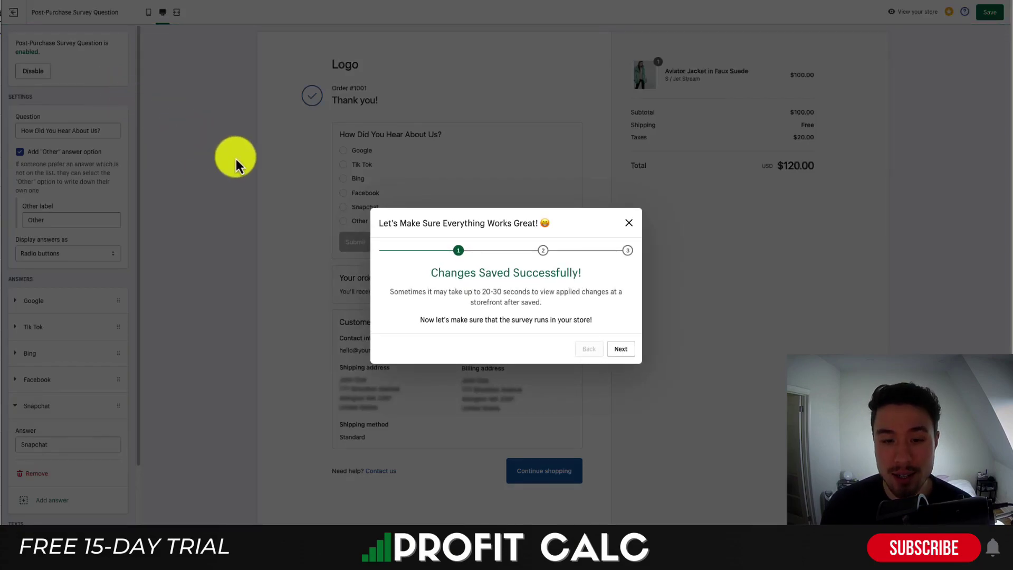
Step: Close the 'Changes Saved Successfully!' confirmation after reading its update-delay note
left_click_drag(402, 291, 562, 296)
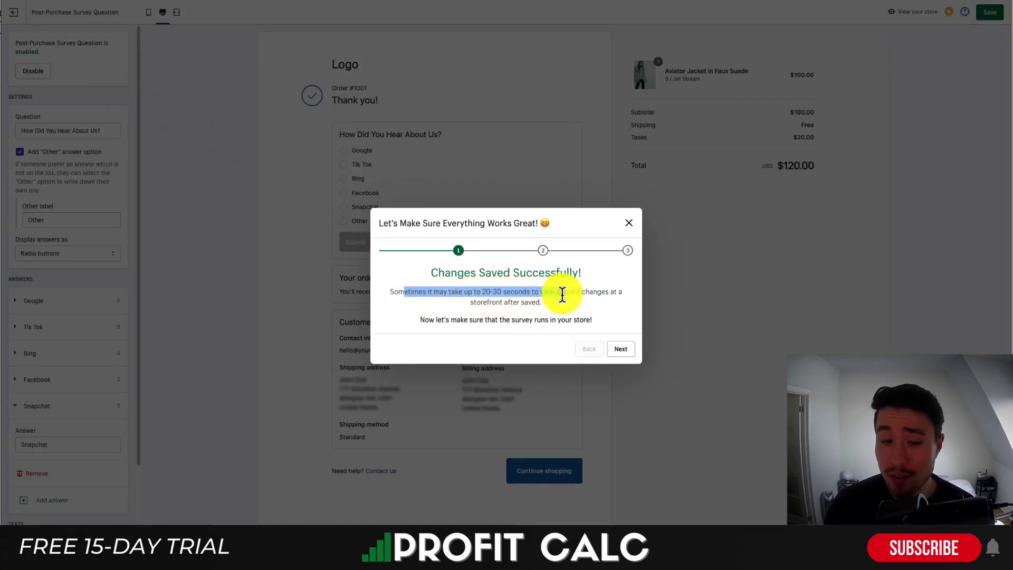
left_click(628, 223)
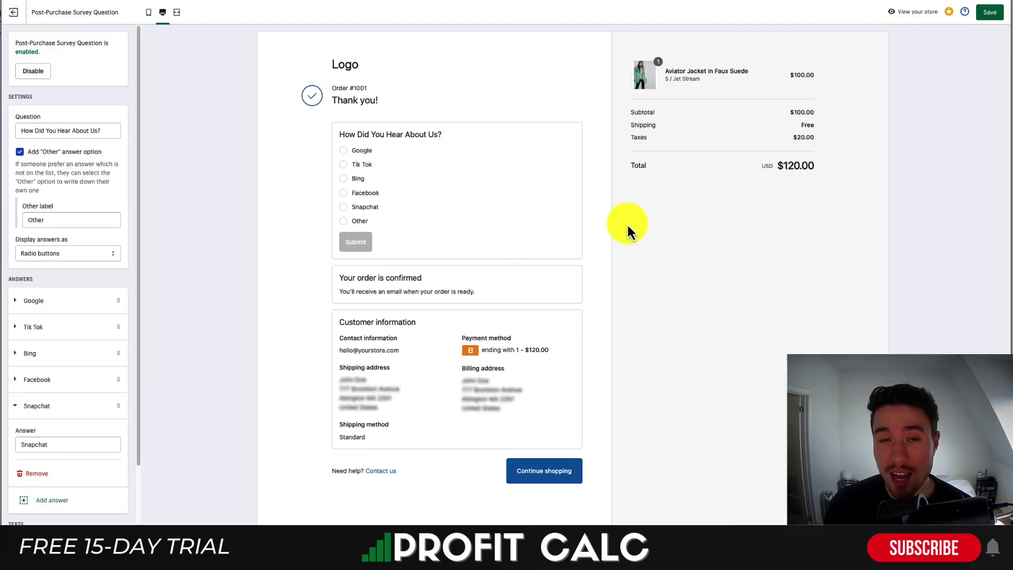